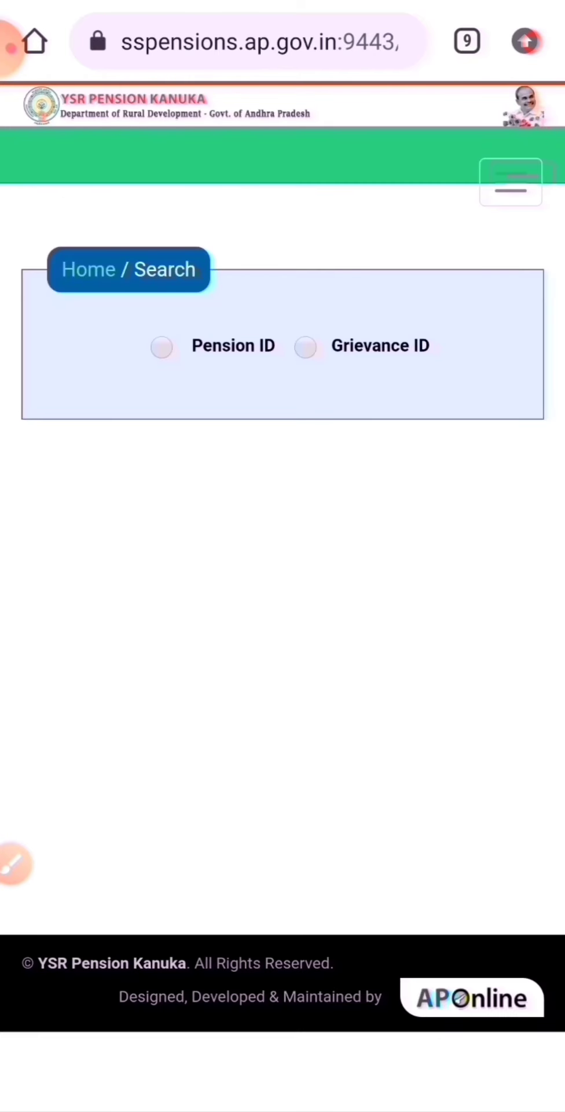
Dismiss the Google Translate bar and refresh the Pension ID / Grievance ID search page
{"action": "left_click", "coordinate": [525, 1072]}
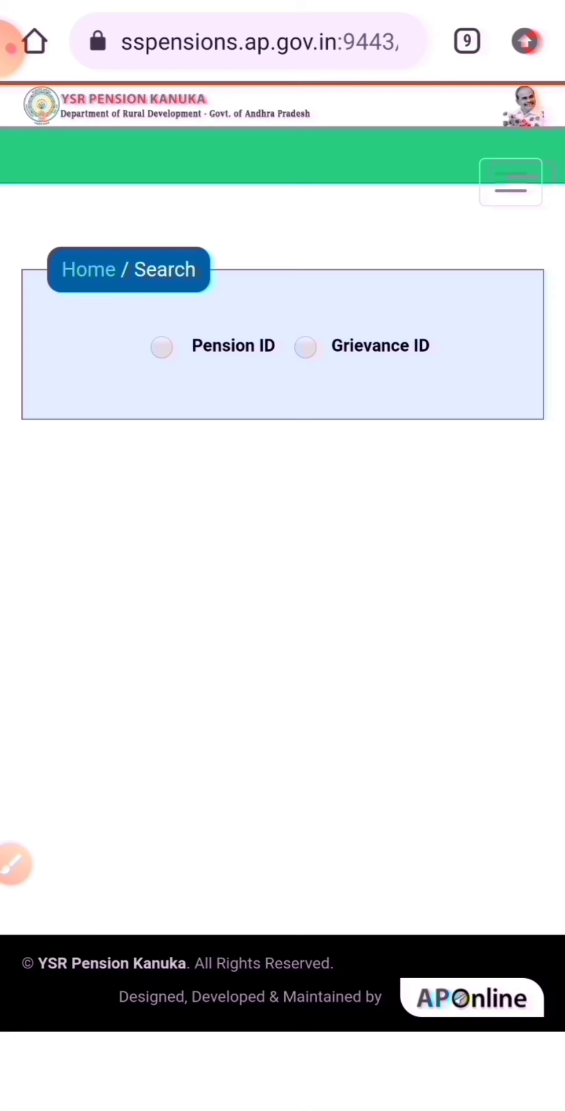
{"action": "left_click_drag", "start_coordinate": [282, 348], "coordinate": [283, 695]}
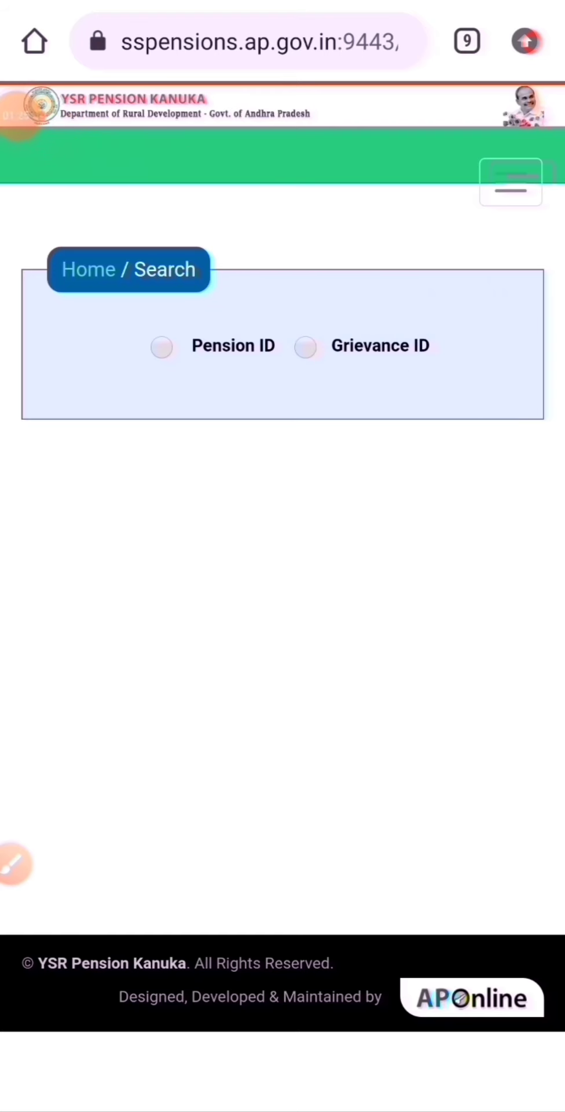
Search by Grievance ID using the saved autofill ID, with Chittoor as district
{"action": "left_click", "coordinate": [305, 346]}
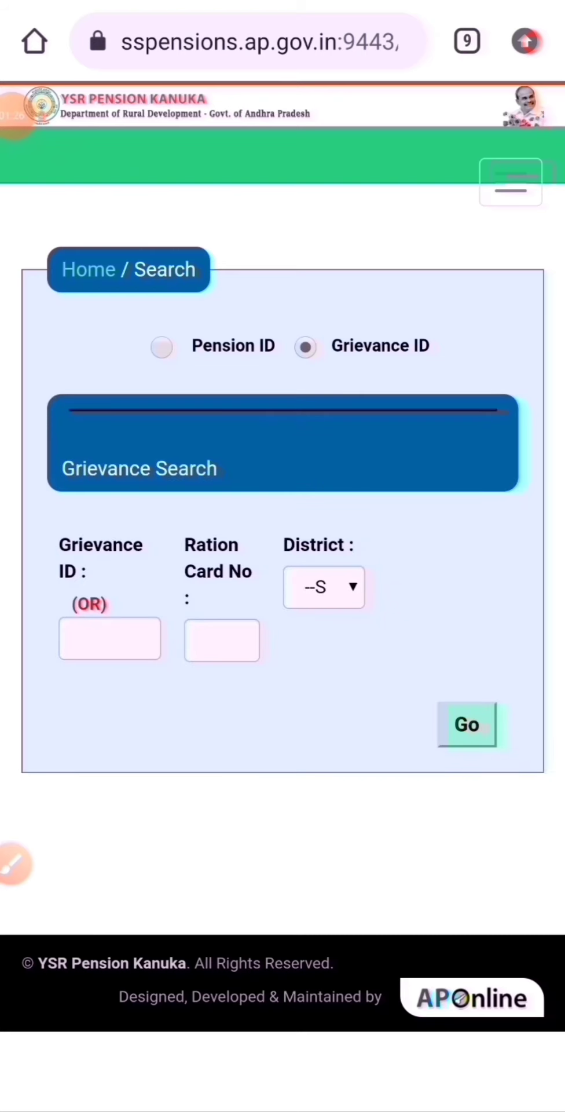
{"action": "left_click", "coordinate": [109, 638]}
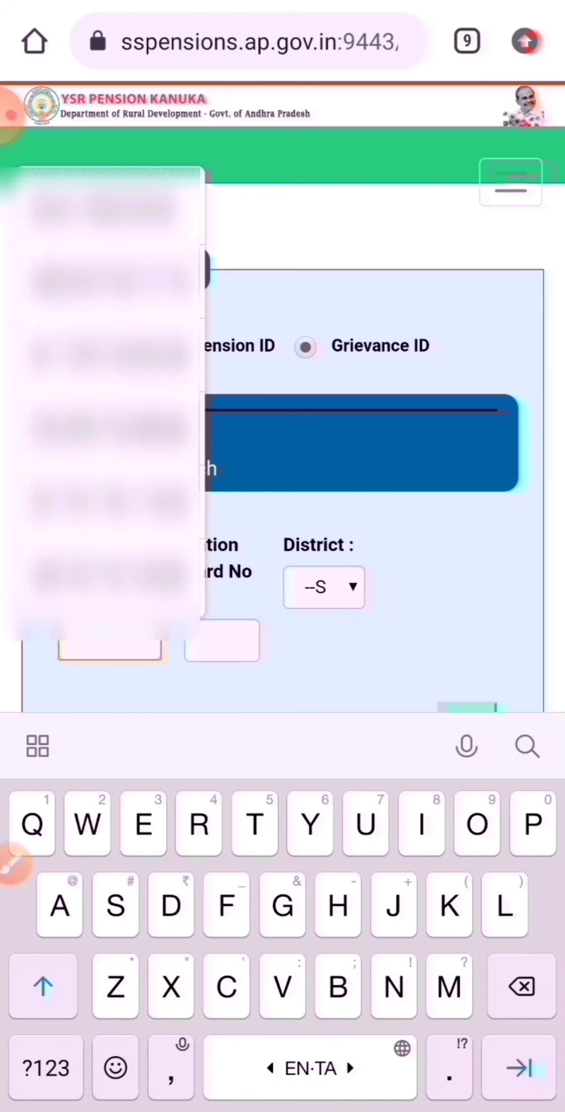
{"action": "left_click", "coordinate": [104, 209]}
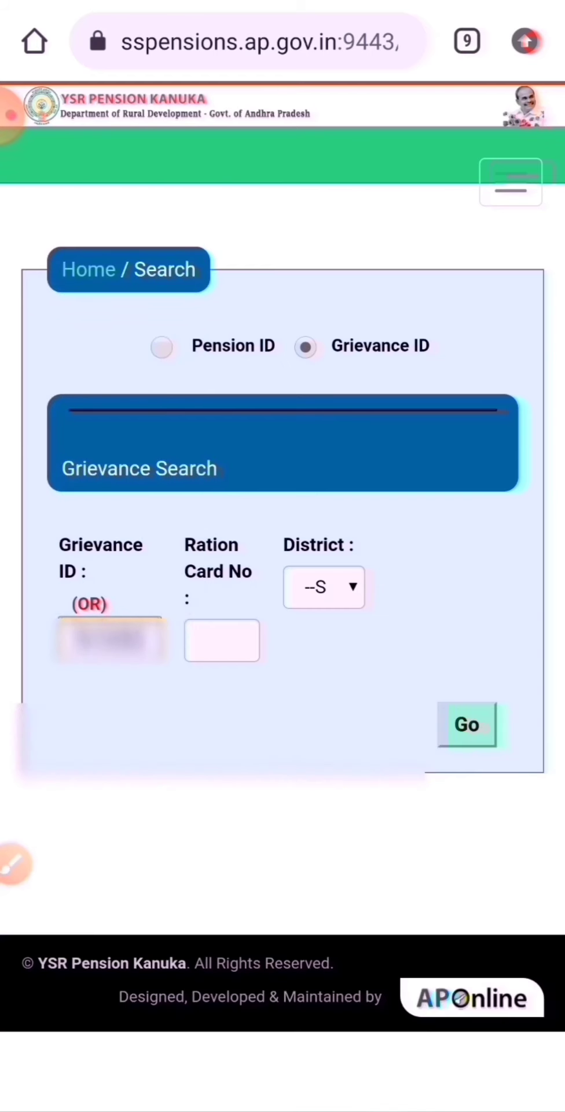
{"action": "left_click", "coordinate": [324, 587]}
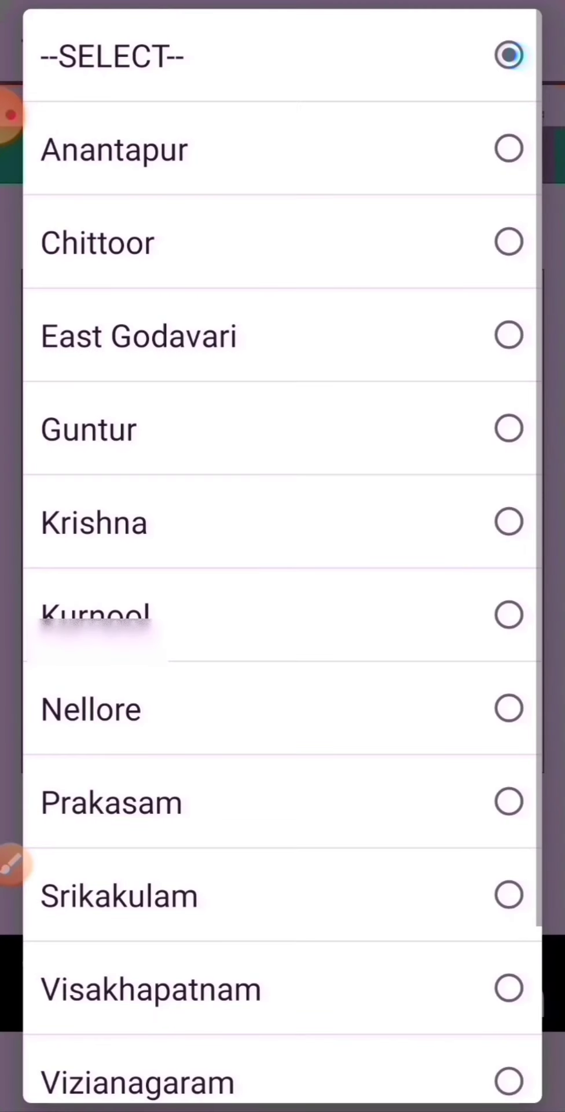
{"action": "left_click", "coordinate": [261, 243]}
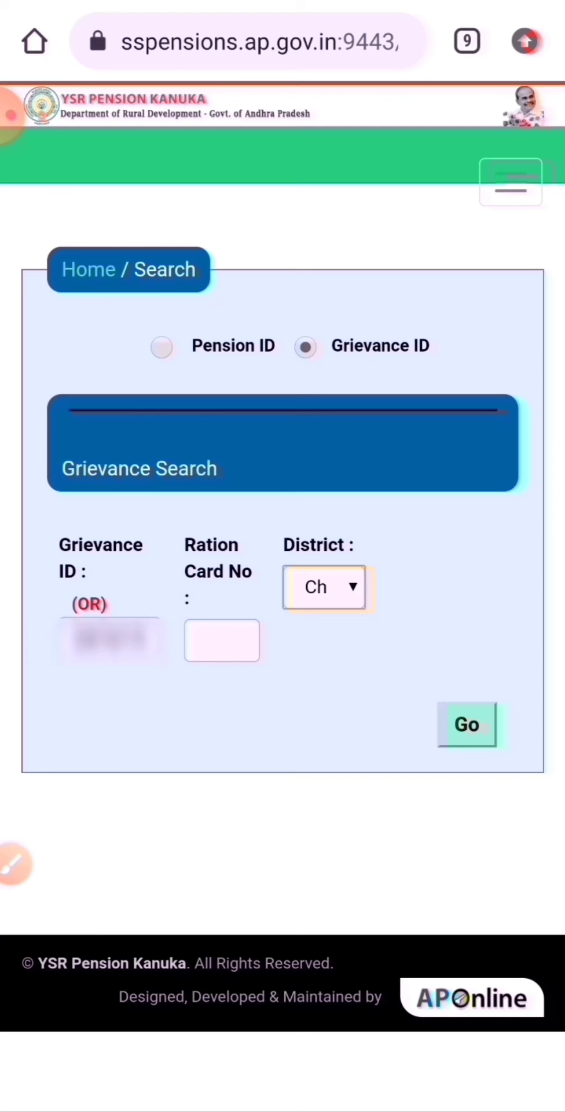
{"action": "left_click", "coordinate": [467, 724]}
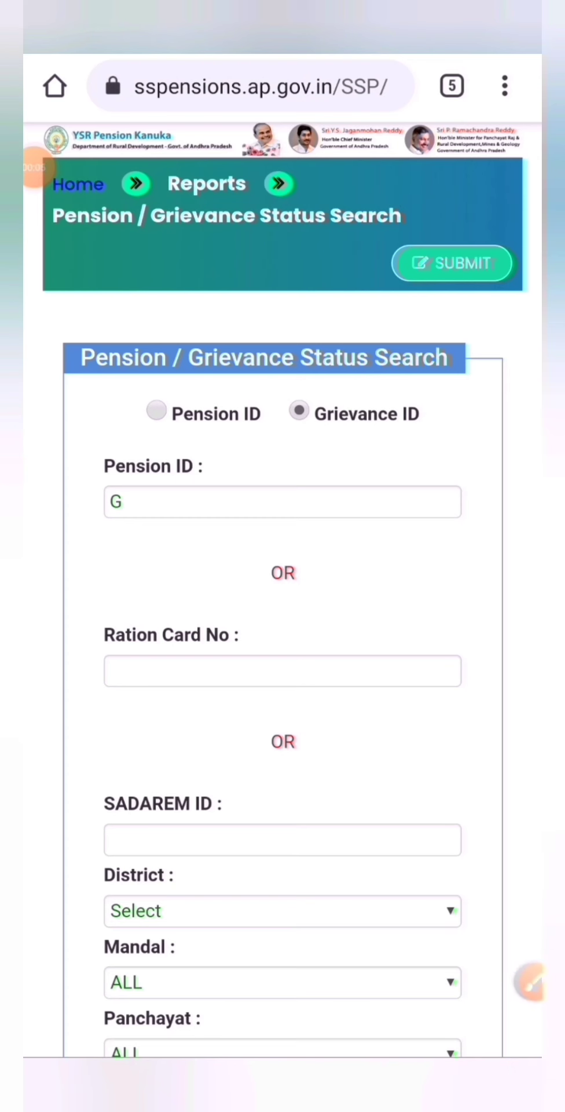
{"action": "scroll", "coordinate": [283, 556], "scroll_direction": "down", "scroll_amount": 4}
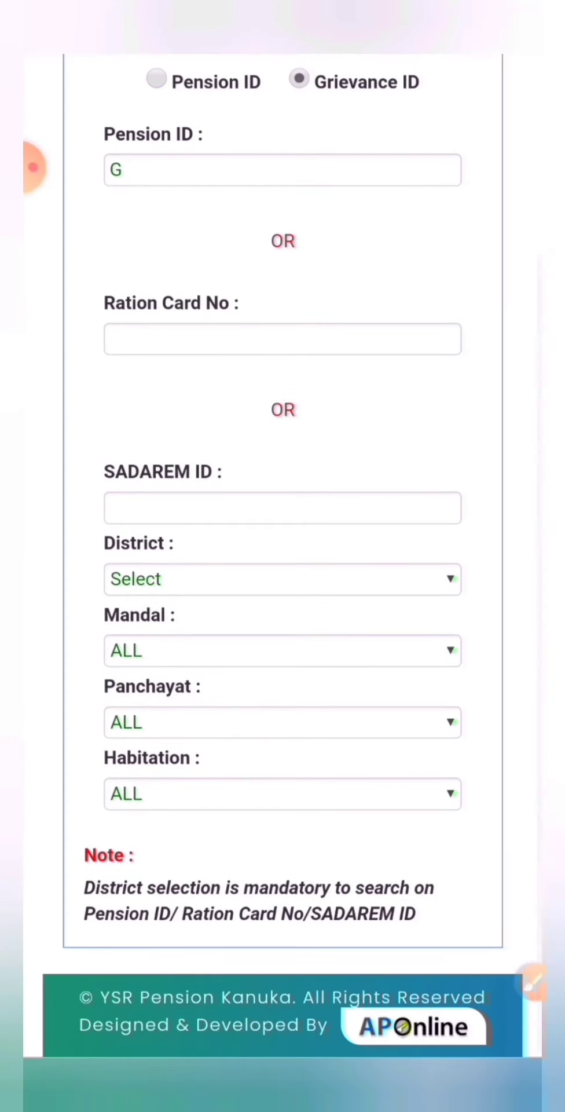
{"action": "scroll", "coordinate": [282, 556], "scroll_direction": "up", "scroll_amount": 4}
{"action": "scroll", "coordinate": [283, 556], "scroll_direction": "down", "scroll_amount": 4}
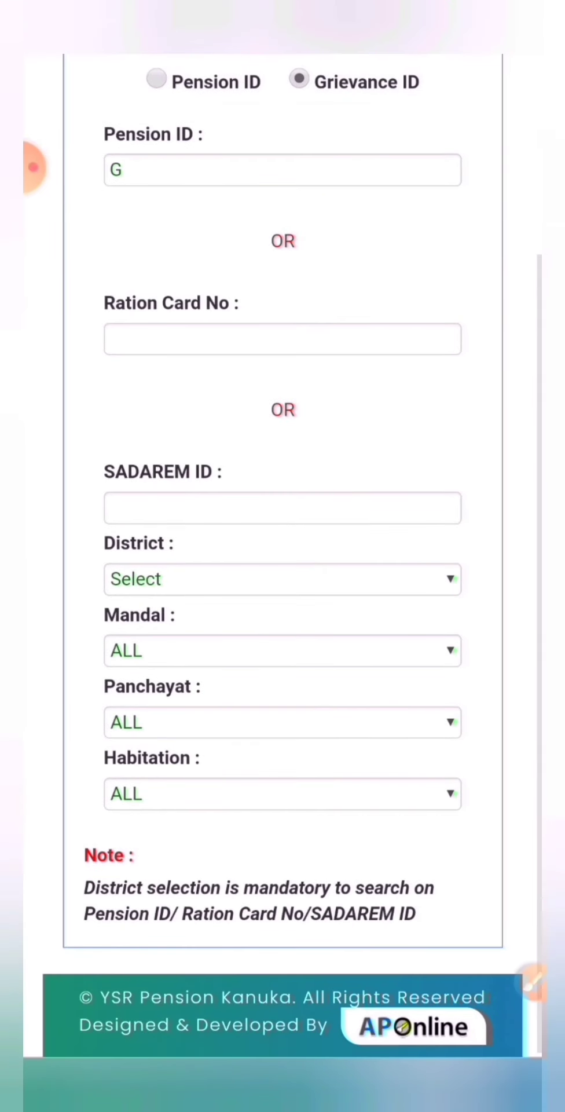
{"action": "scroll", "coordinate": [282, 556], "scroll_direction": "up", "scroll_amount": 4}
{"action": "scroll", "coordinate": [283, 556], "scroll_direction": "down", "scroll_amount": 4}
{"action": "scroll", "coordinate": [283, 556], "scroll_direction": "up", "scroll_amount": 4}
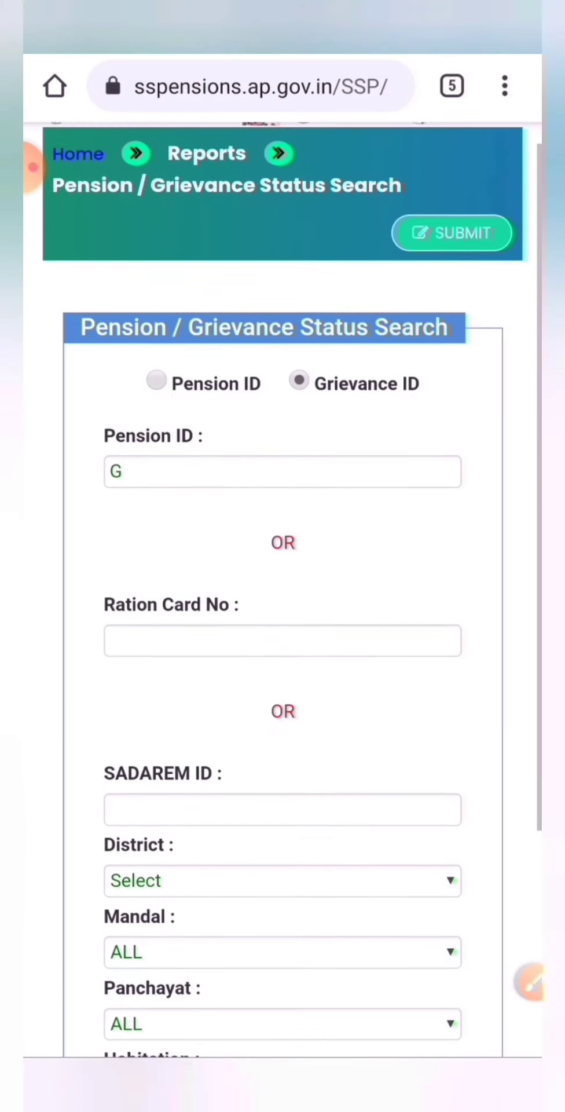
Toggle the status search between Grievance ID and Pension ID, leaving Pension ID selected
{"action": "left_click", "coordinate": [156, 393]}
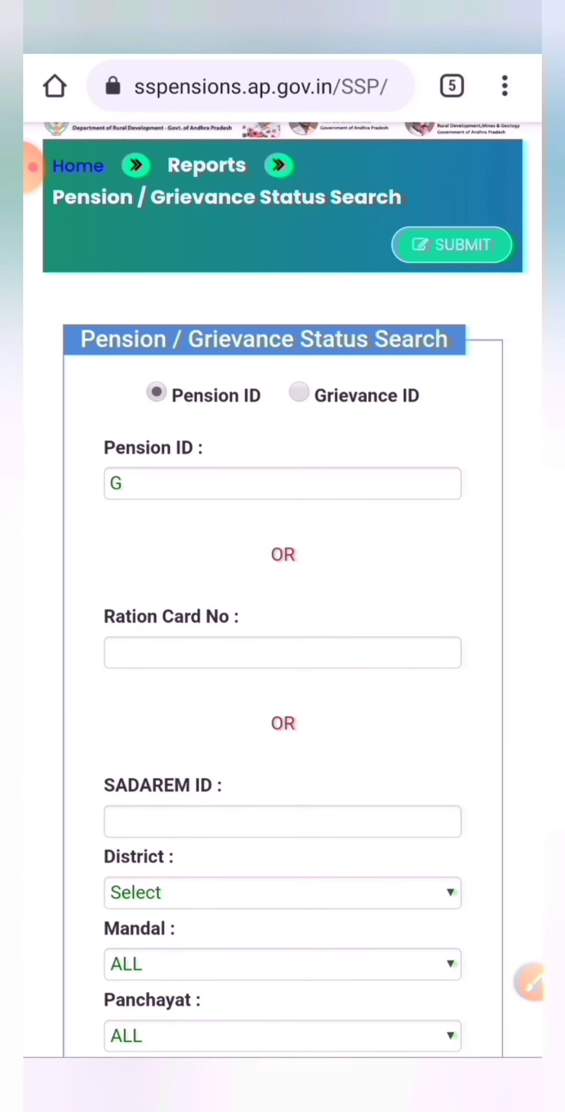
{"action": "left_click", "coordinate": [299, 393]}
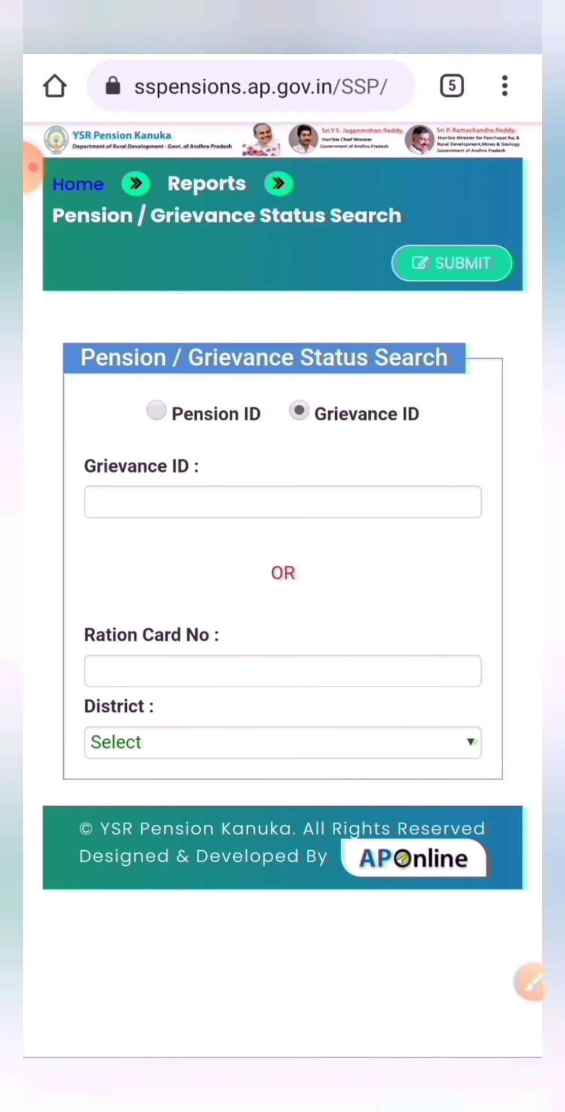
{"action": "left_click", "coordinate": [156, 412]}
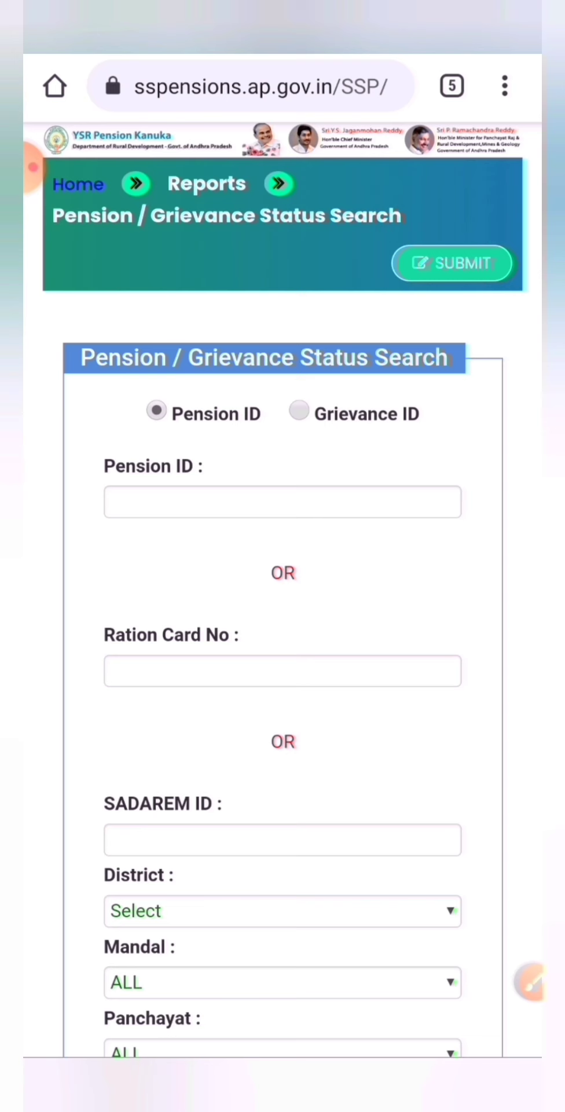
Reselect Grievance ID and start entering the grievance number with the numeric keyboard
{"action": "left_click", "coordinate": [298, 412]}
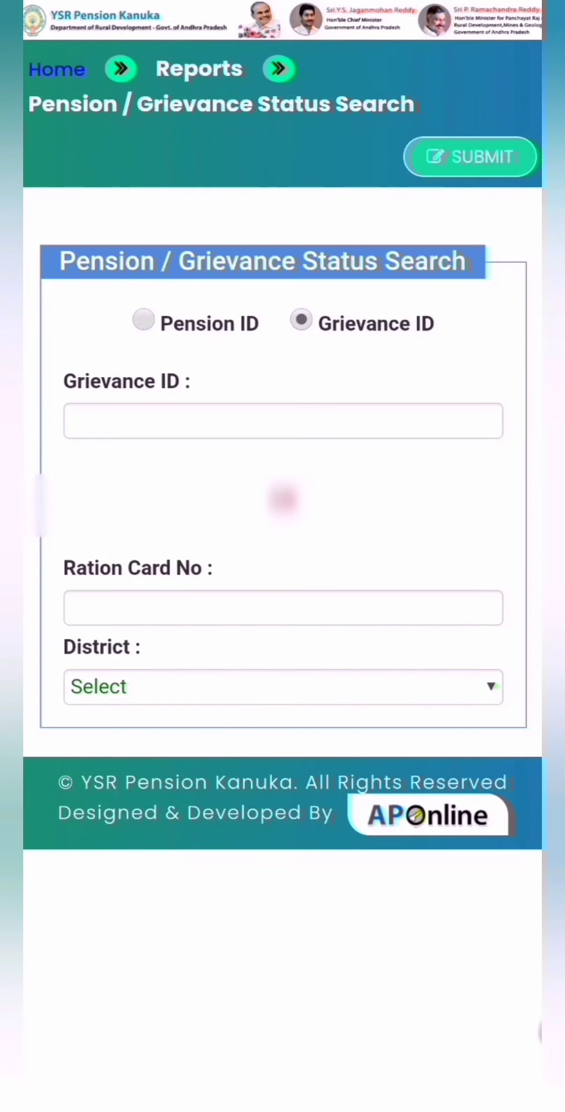
{"action": "left_click", "coordinate": [281, 419]}
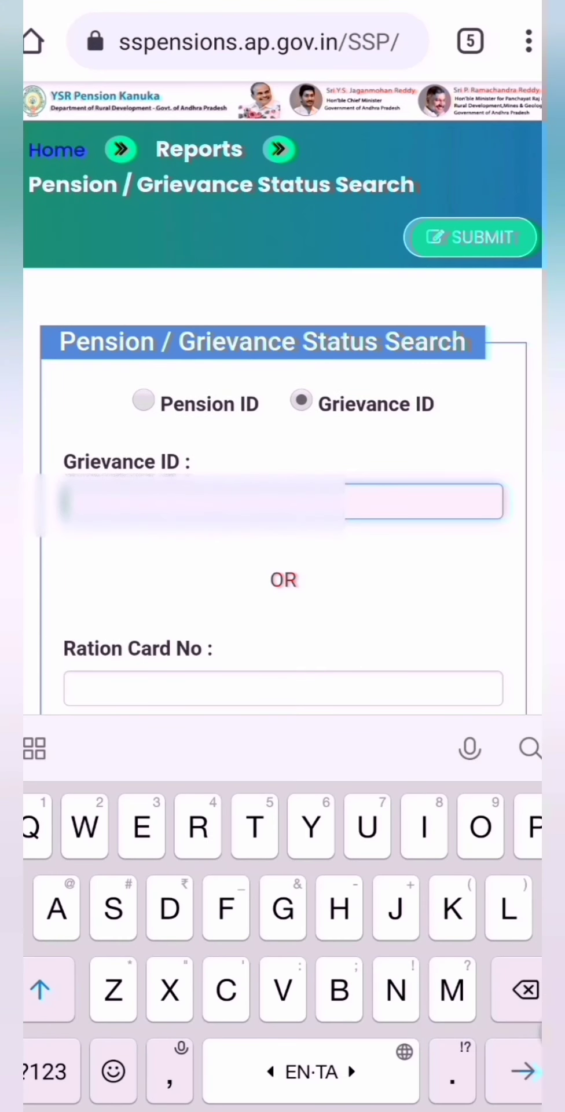
{"action": "type", "text": "G"}
{"action": "left_click", "coordinate": [43, 1071]}
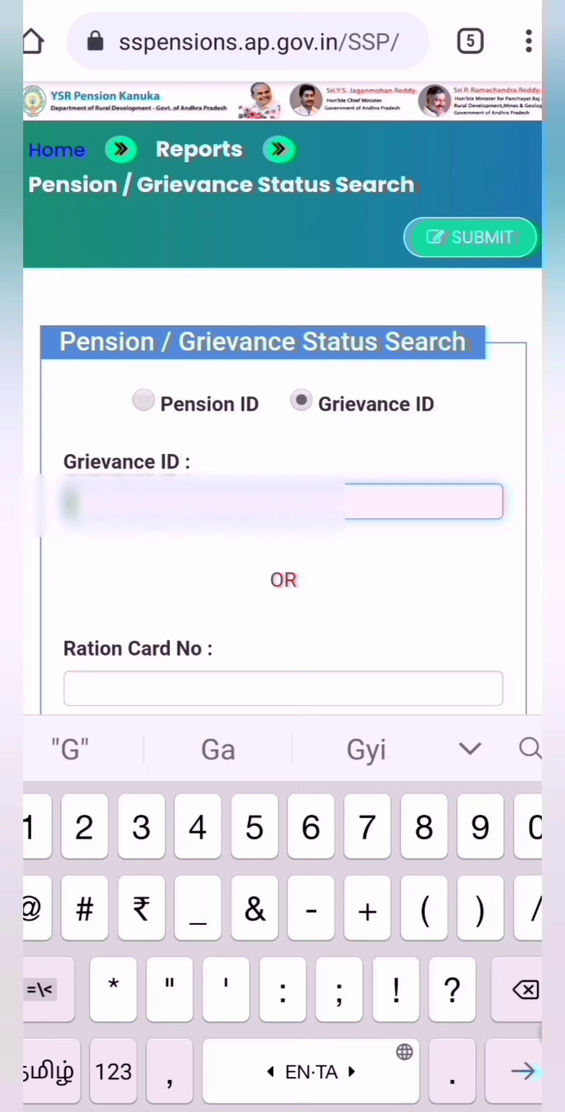
{"action": "type", "text": "1"}
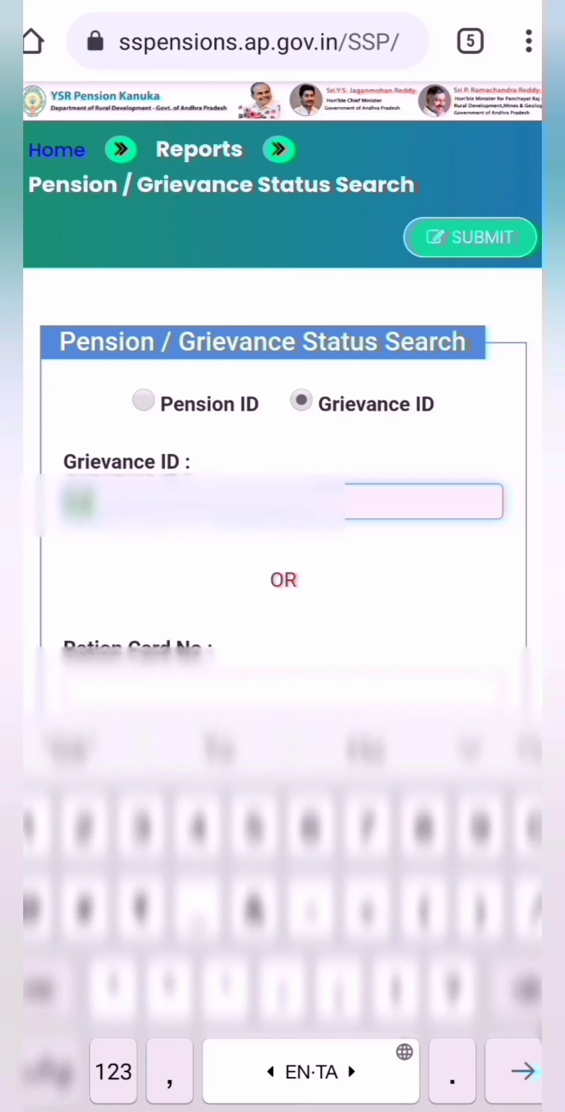
{"action": "type", "text": "2"}
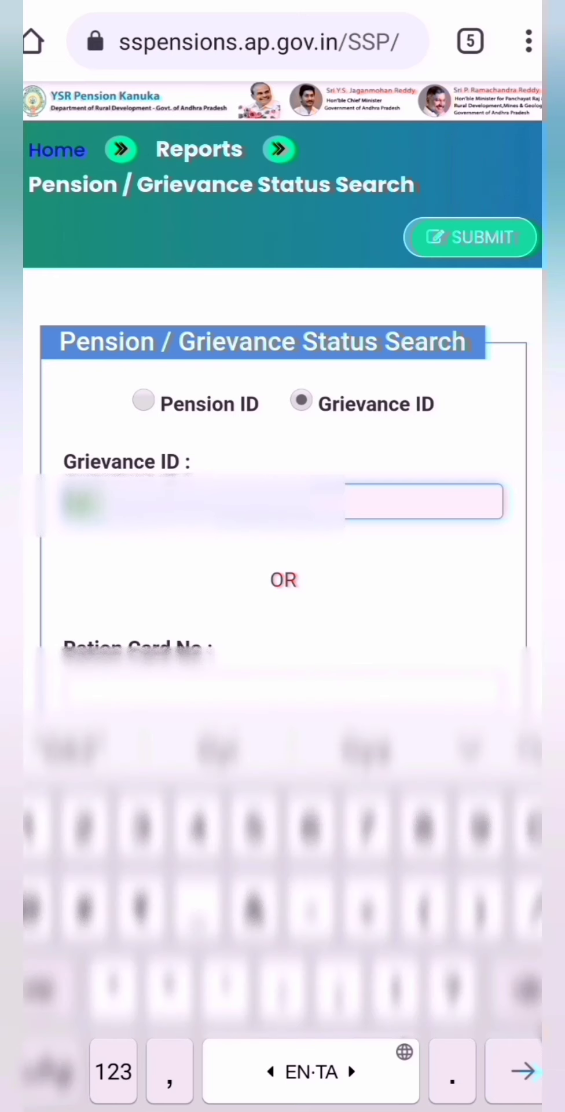
{"action": "type", "text": "34"}
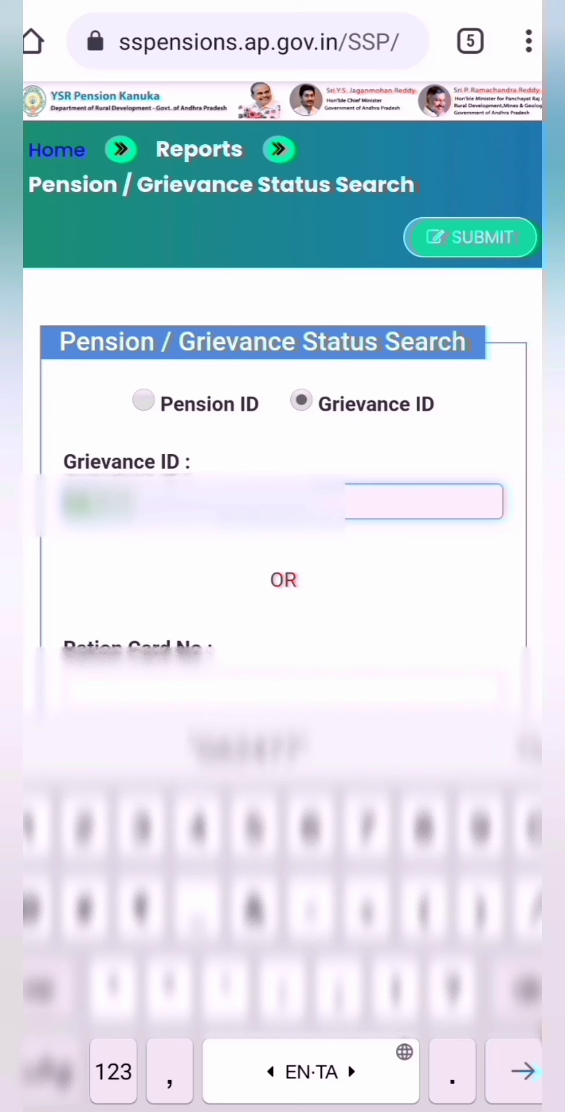
{"action": "type", "text": "56"}
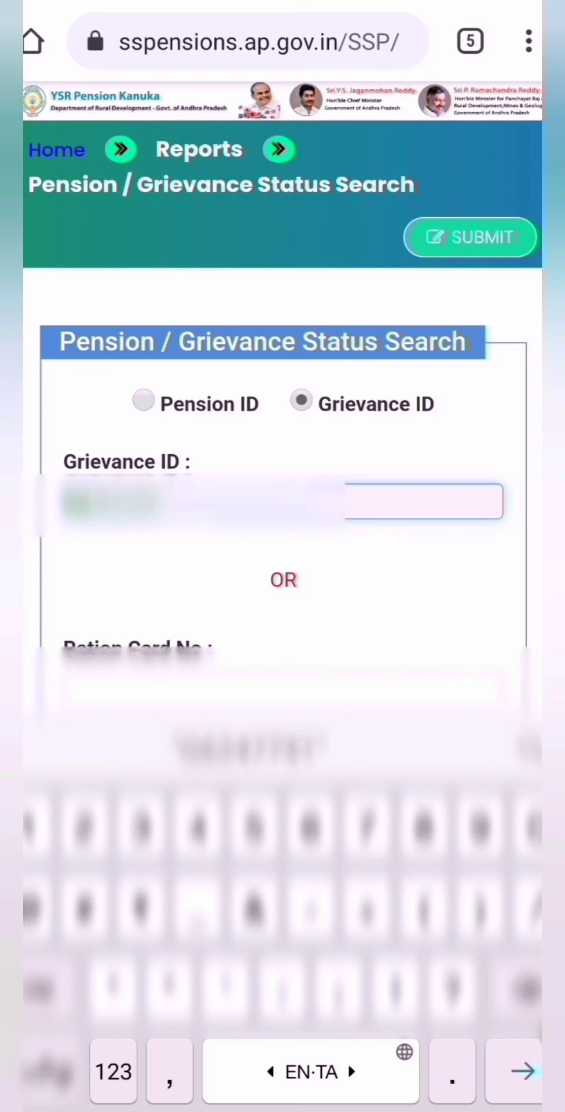
{"action": "type", "text": "7"}
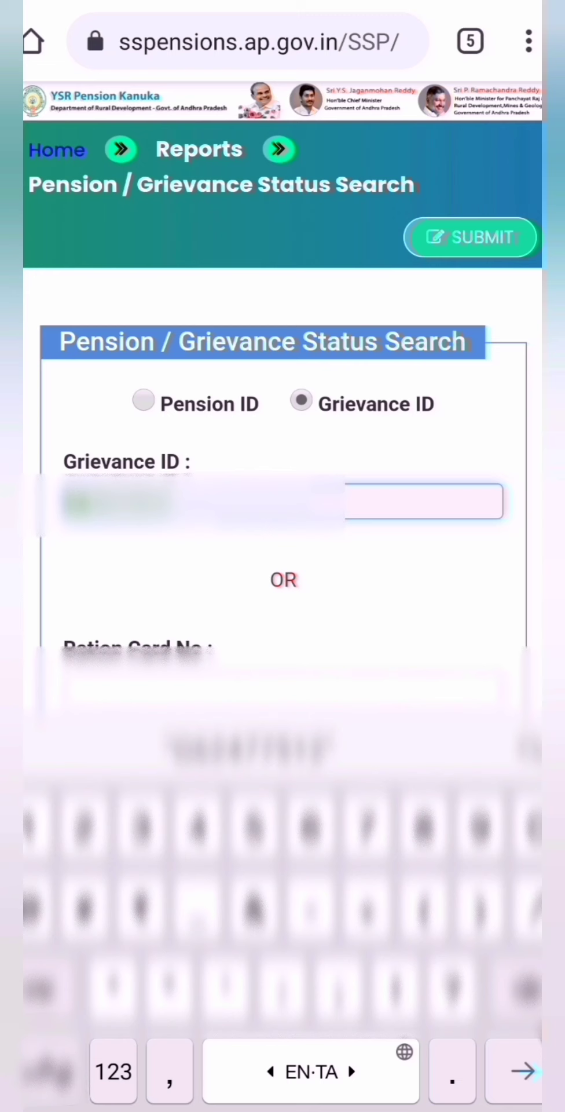
{"action": "type", "text": "8"}
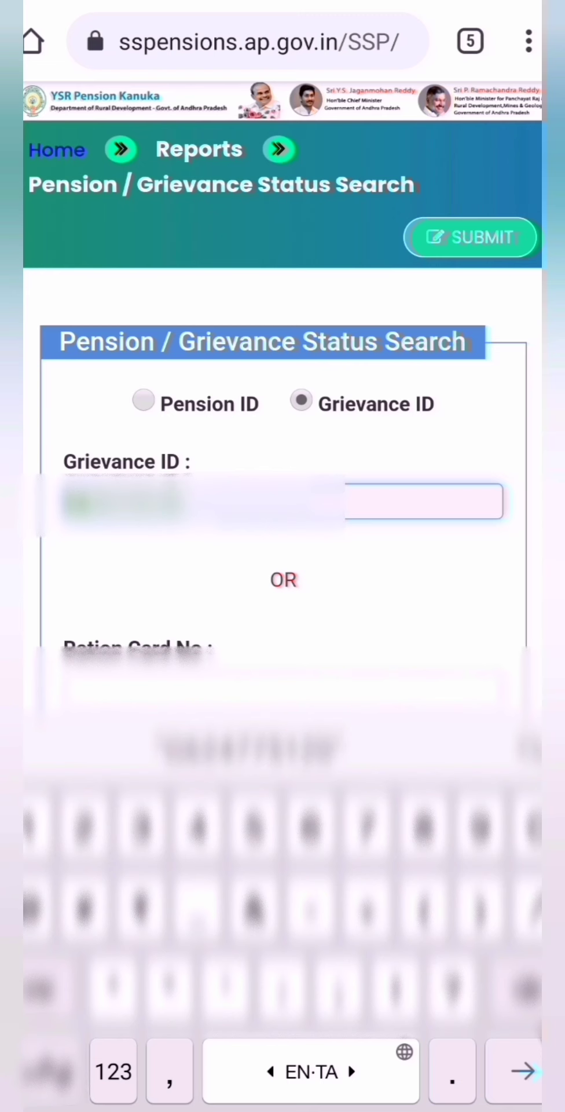
{"action": "type", "text": "3"}
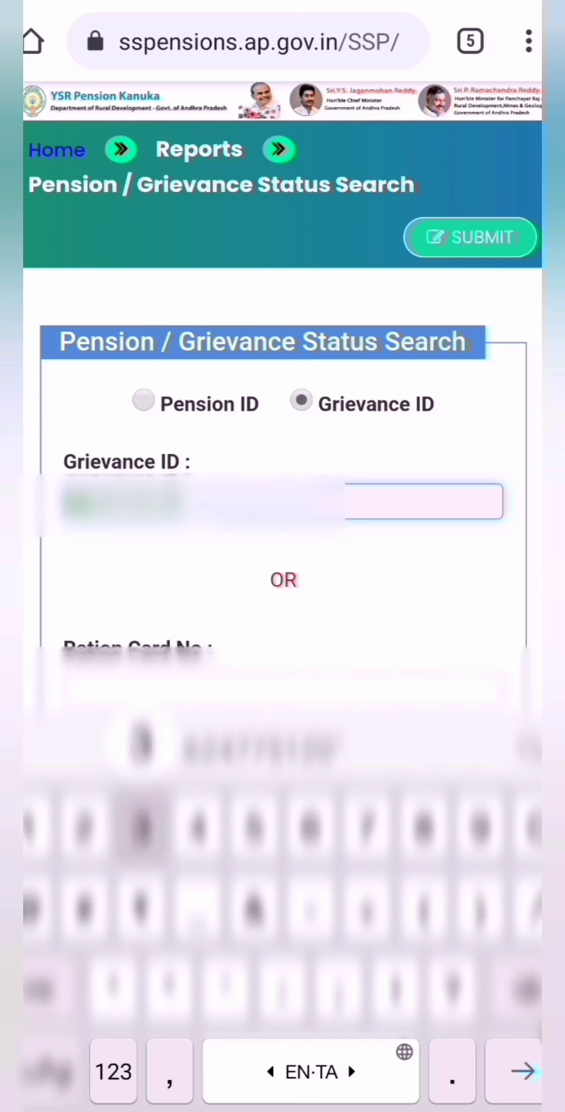
{"action": "type", "text": "2"}
Close the keyboard once the full Grievance ID is entered
{"action": "key", "text": "Escape"}
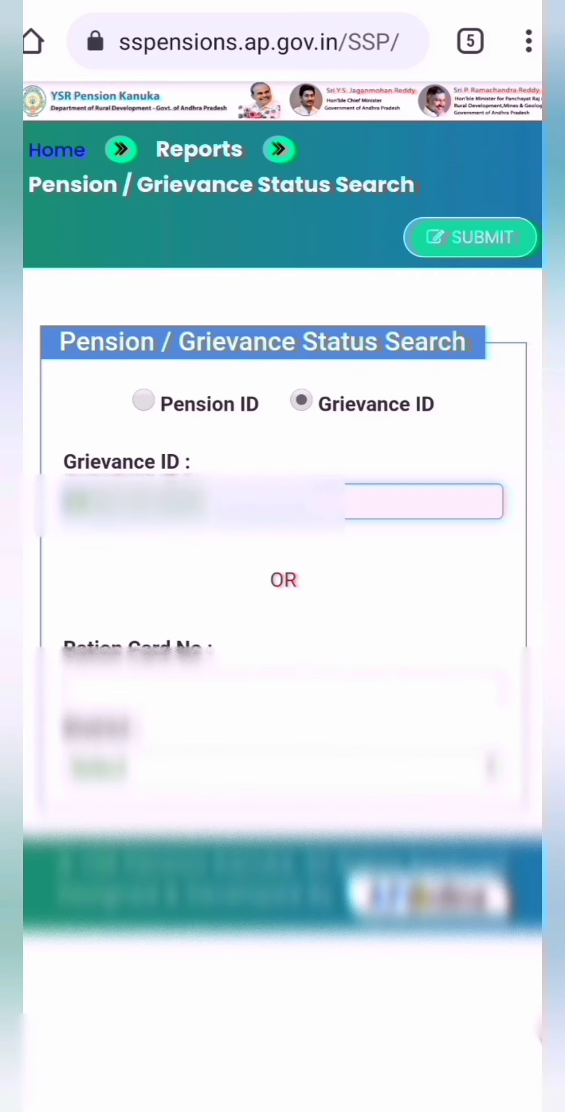